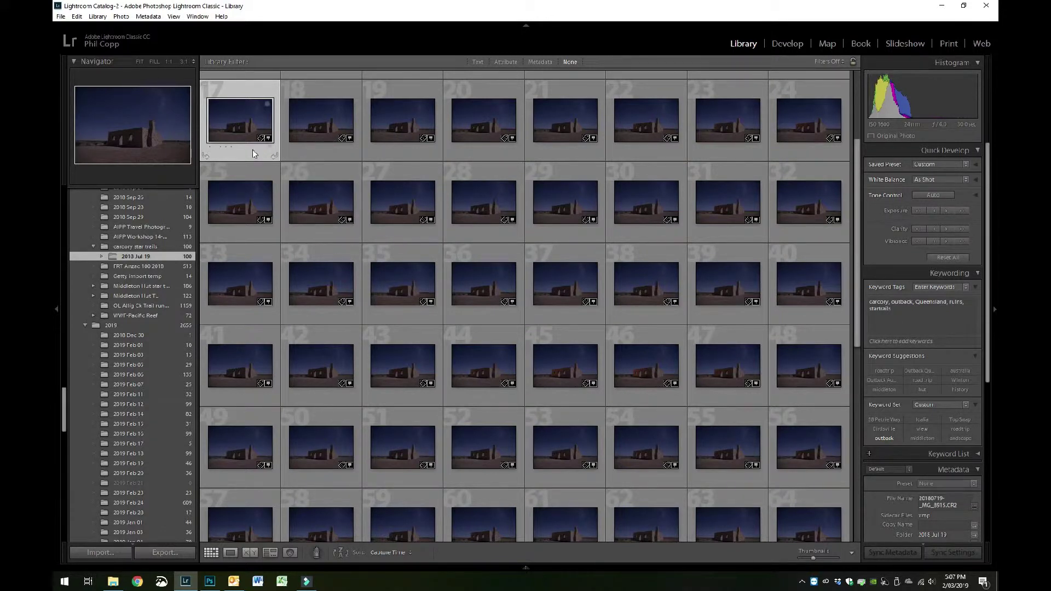
# Step: Select photos 17 to 26 in the grid and open them together as layers in Photoshop
pyautogui.keyDown('shift'); pyautogui.click(320, 176); pyautogui.keyUp('shift')
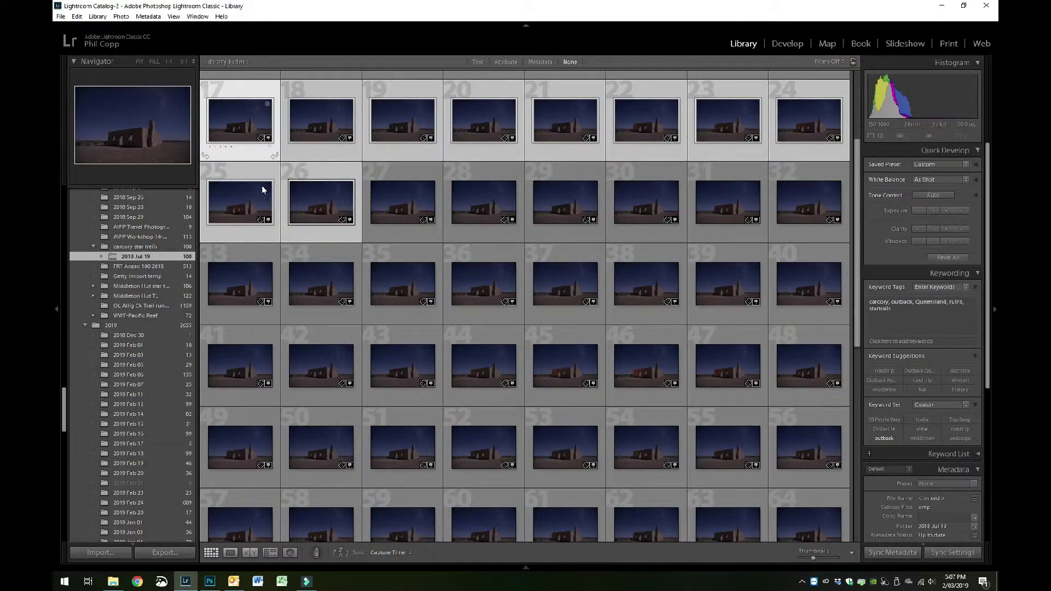
pyautogui.click(308, 170)
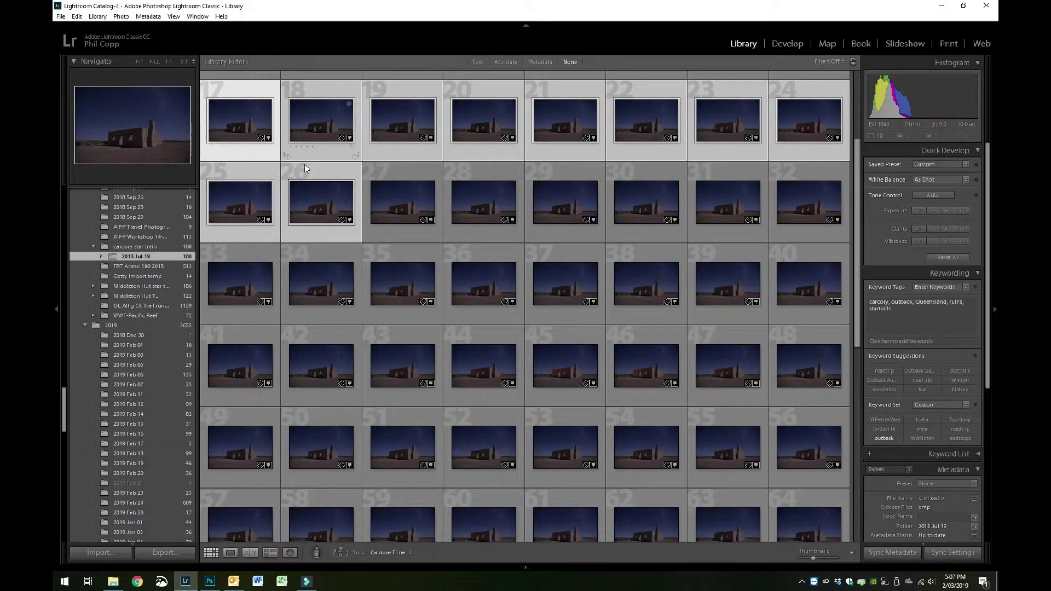
pyautogui.rightClick(321, 202)
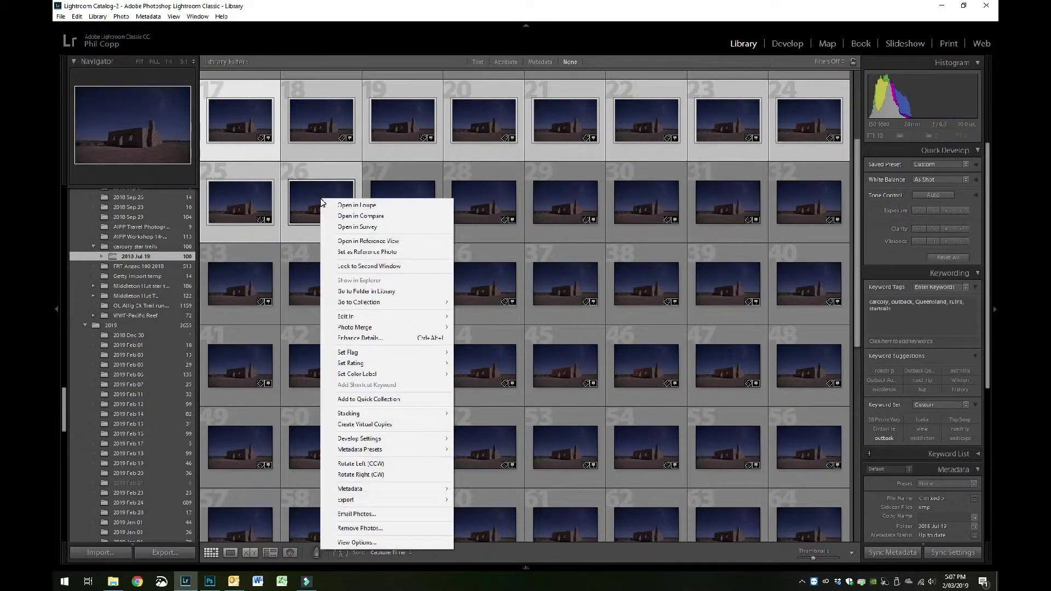
pyautogui.moveTo(345, 318)
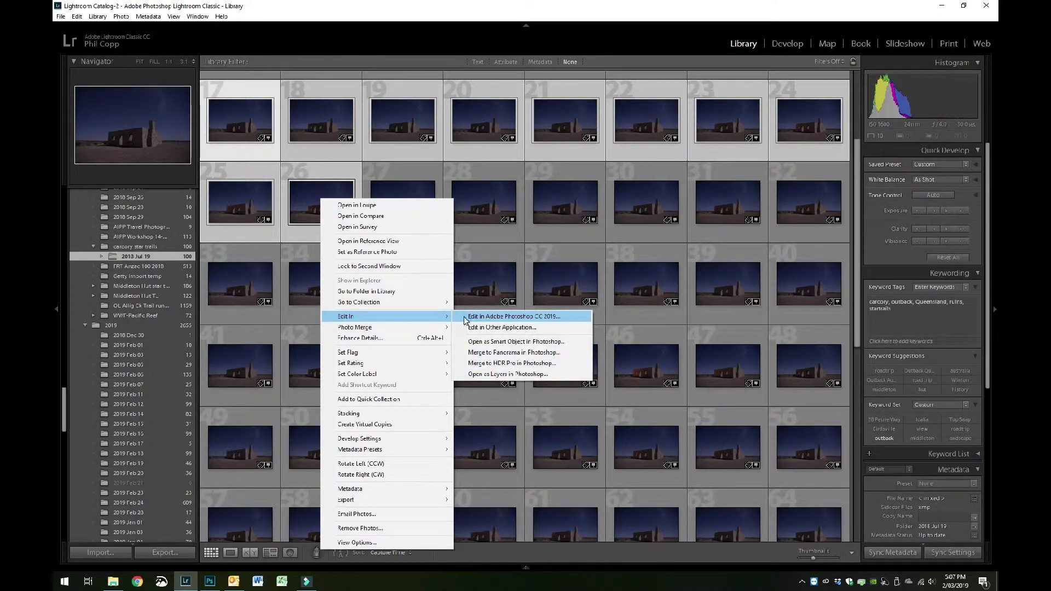
pyautogui.click(478, 375)
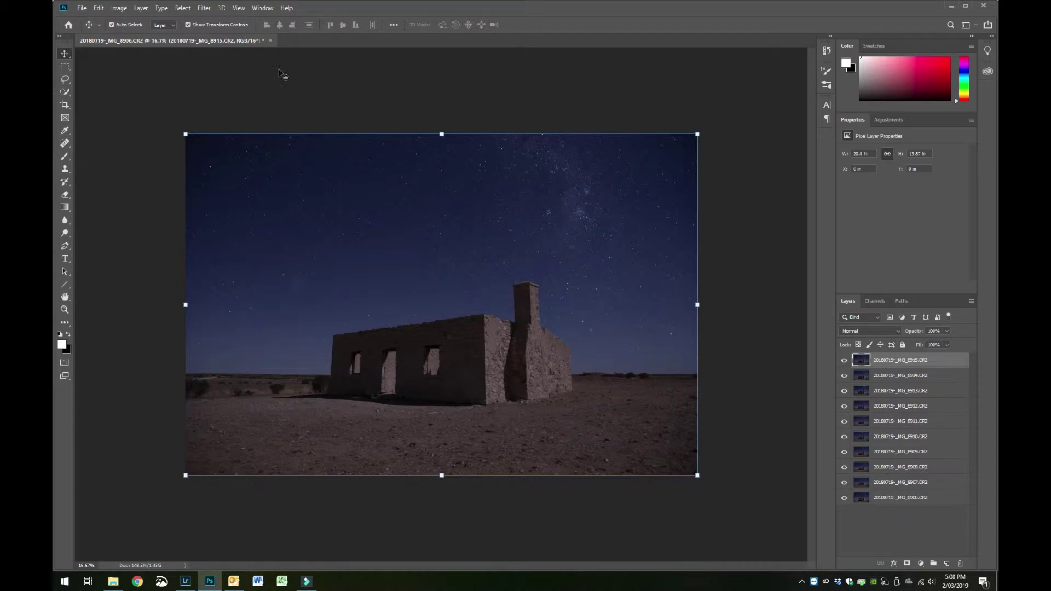
# Step: Set the blend mode of all ten photo layers to Lighten and save the layered image
pyautogui.click(893, 361)
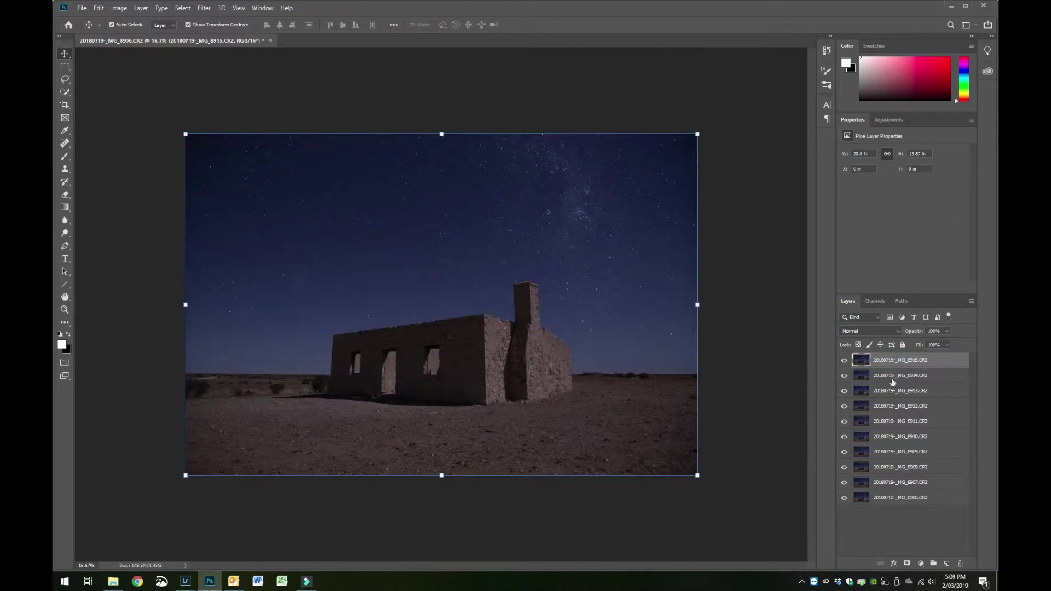
pyautogui.keyDown('shift'); pyautogui.click(895, 499); pyautogui.keyUp('shift')
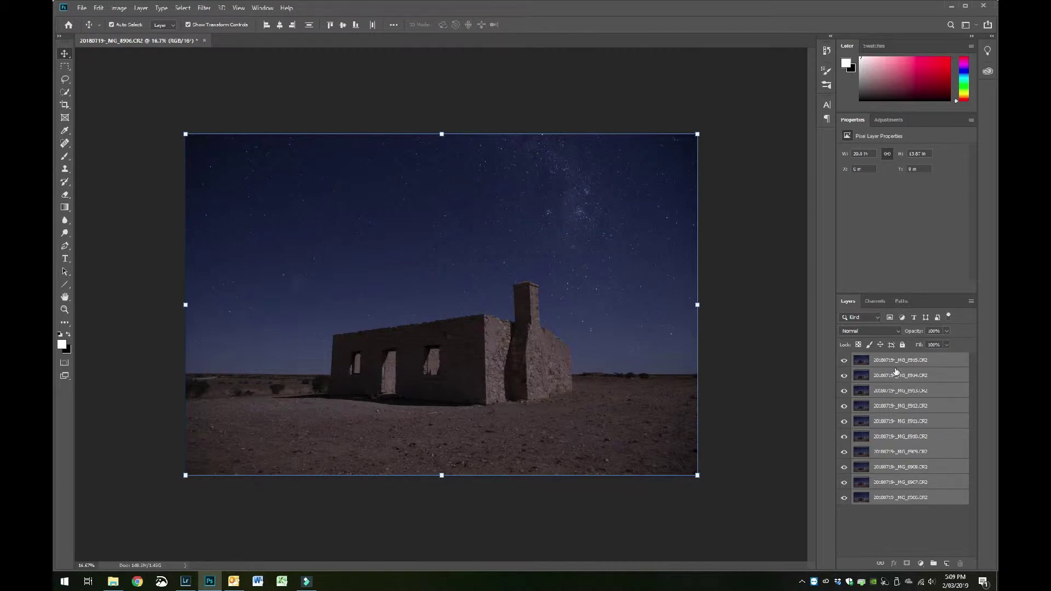
pyautogui.click(897, 333)
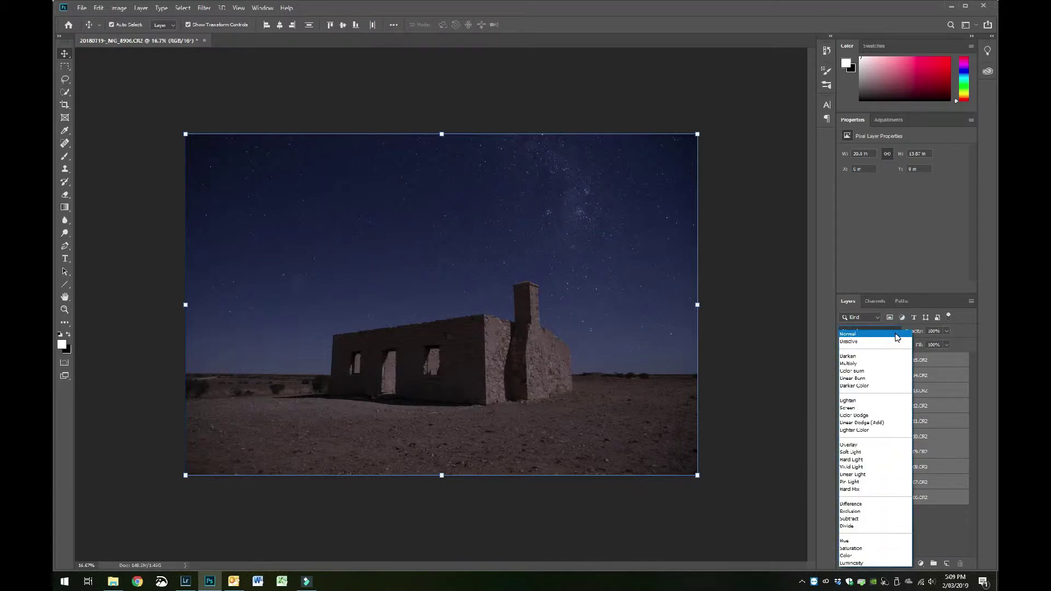
pyautogui.click(856, 404)
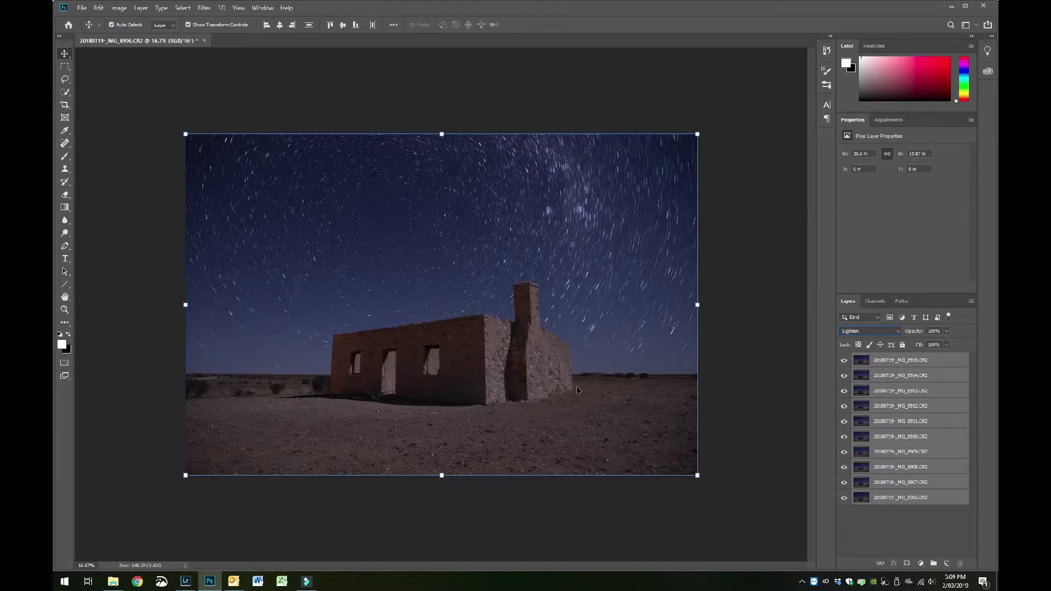
pyautogui.click(82, 9)
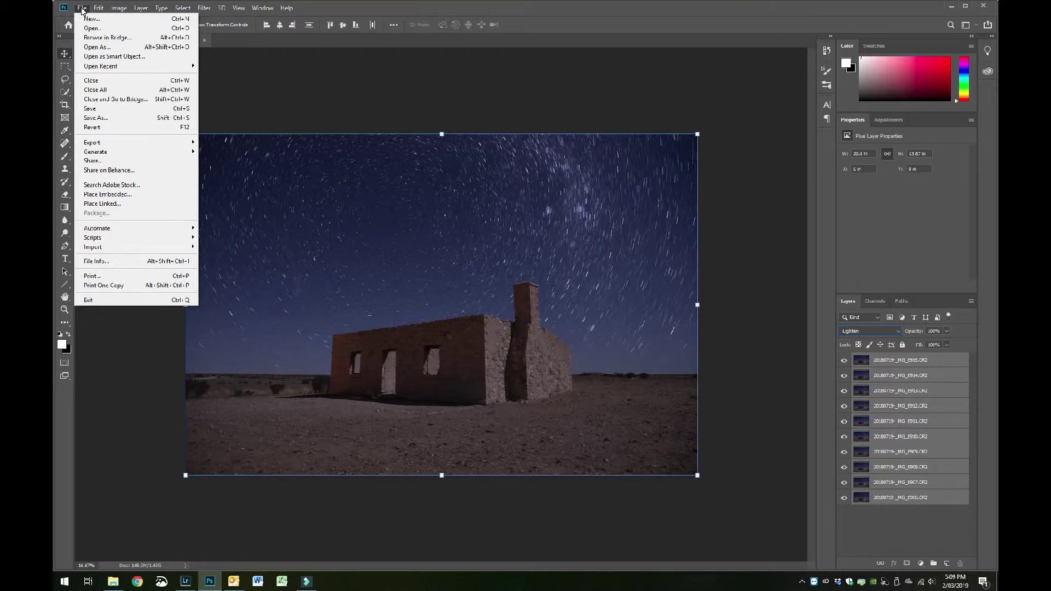
pyautogui.click(94, 109)
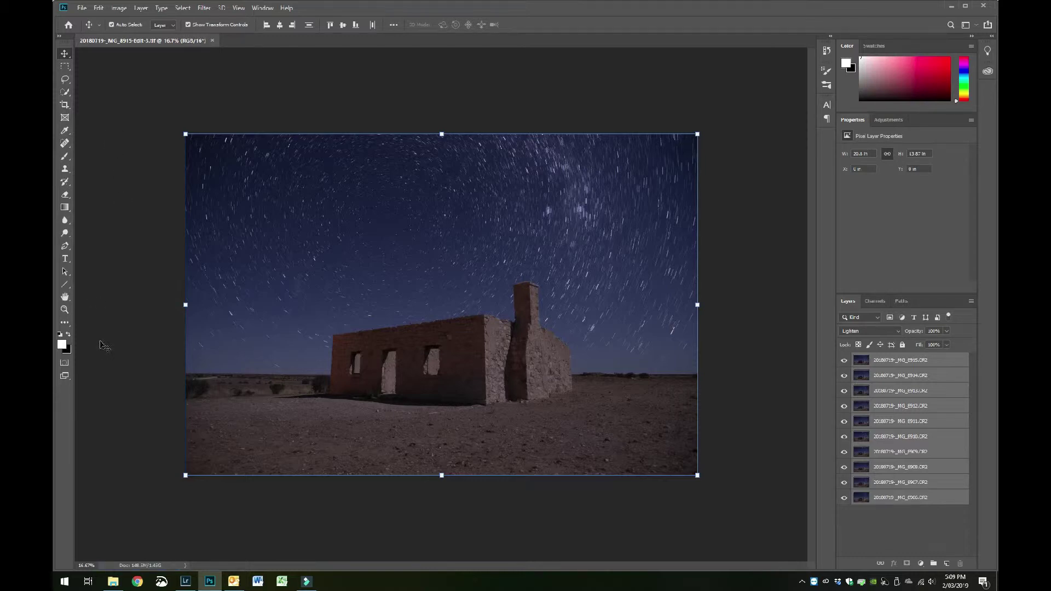
# Step: Switch to Lightroom and examine the saved star trail composite enlarged, returning to the grid
pyautogui.click(186, 584)
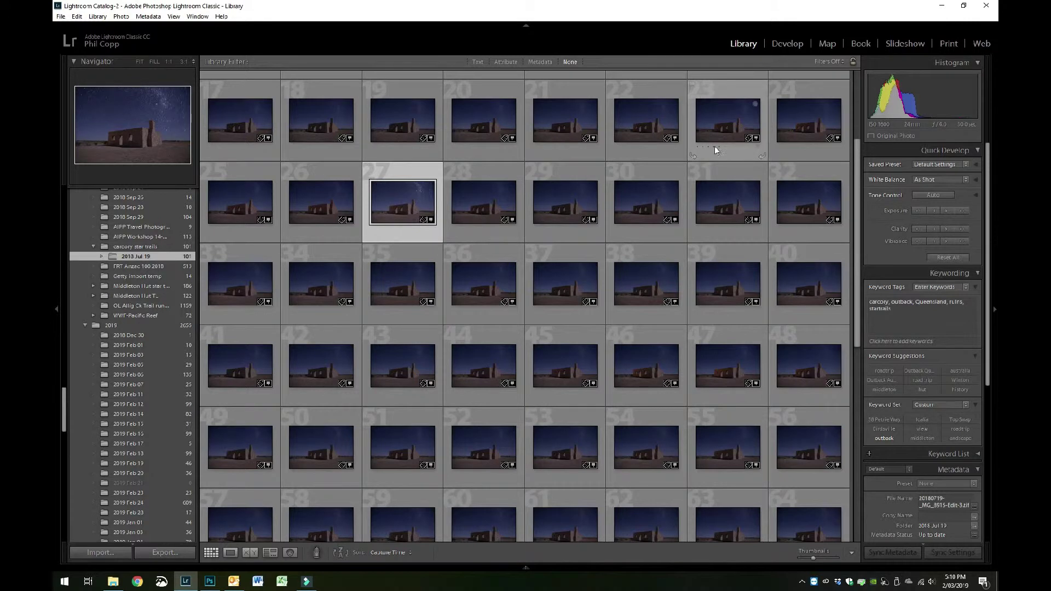
pyautogui.doubleClick(406, 208)
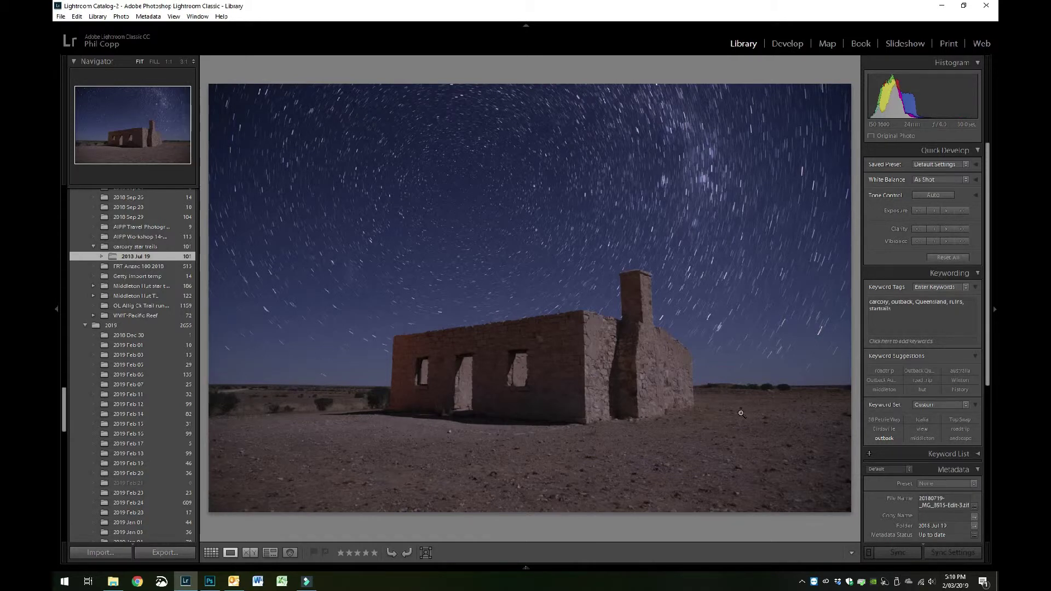
pyautogui.press('g')
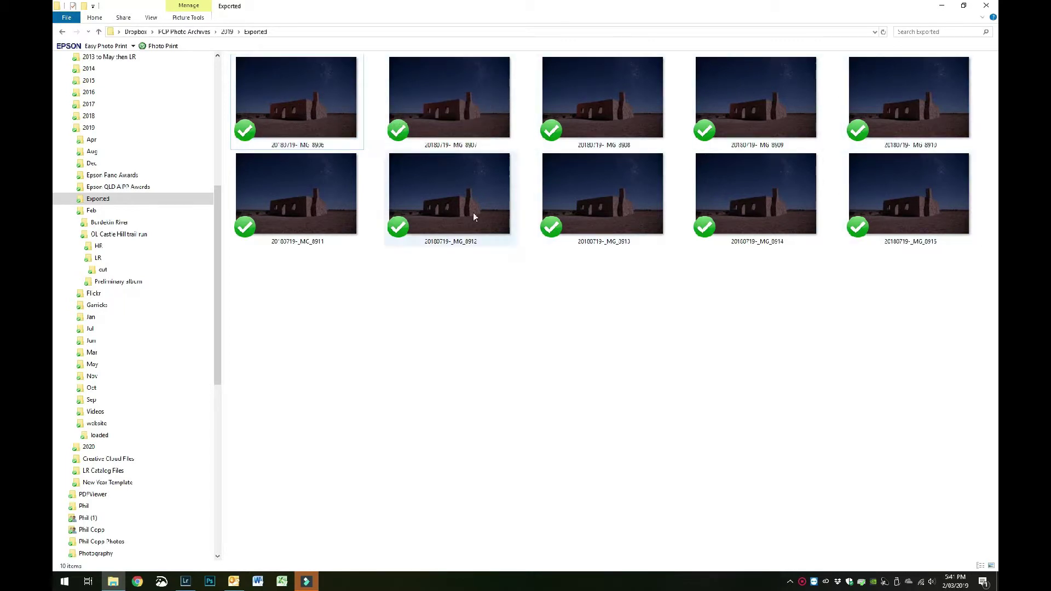
# Step: Launch the Startrails application from the extracted Startrails folder in Downloads
pyautogui.moveTo(297, 194)
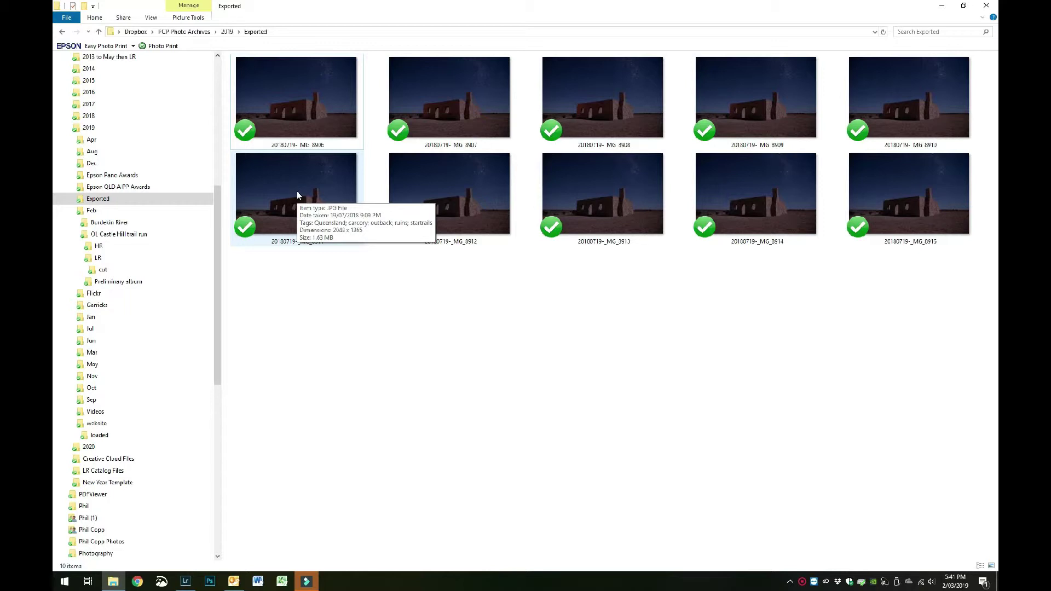
pyautogui.moveTo(299, 100)
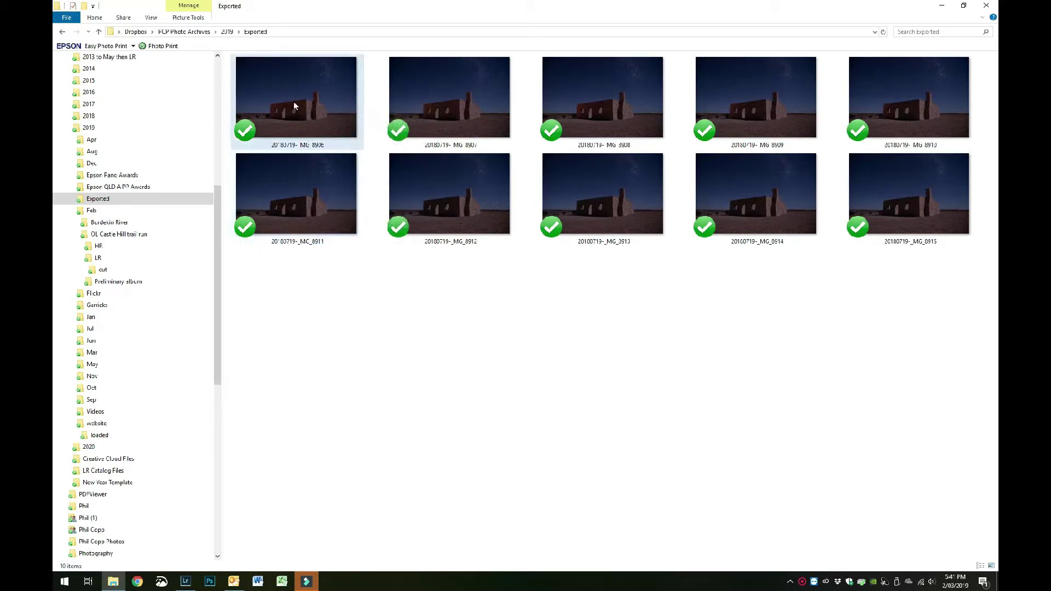
pyautogui.moveTo(601, 95)
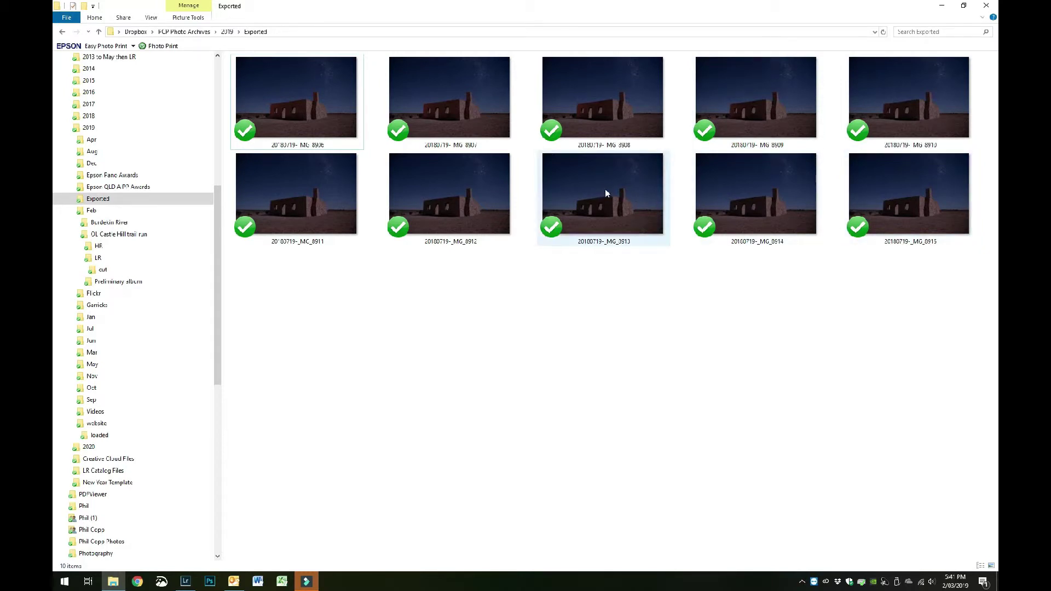
pyautogui.moveTo(605, 191)
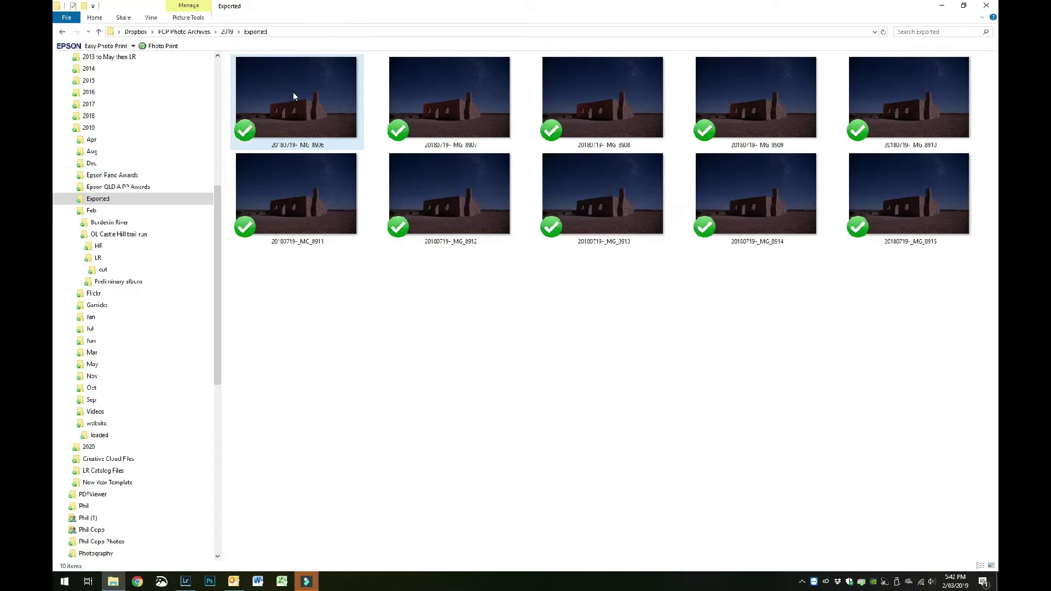
pyautogui.moveTo(218, 243); pyautogui.dragTo(204, 413)
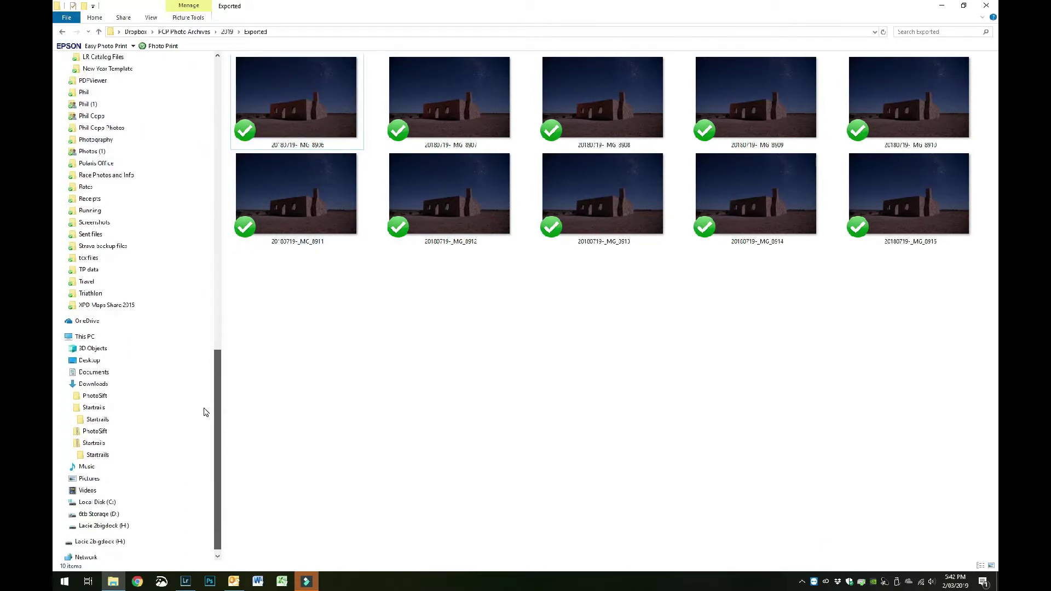
pyautogui.click(98, 420)
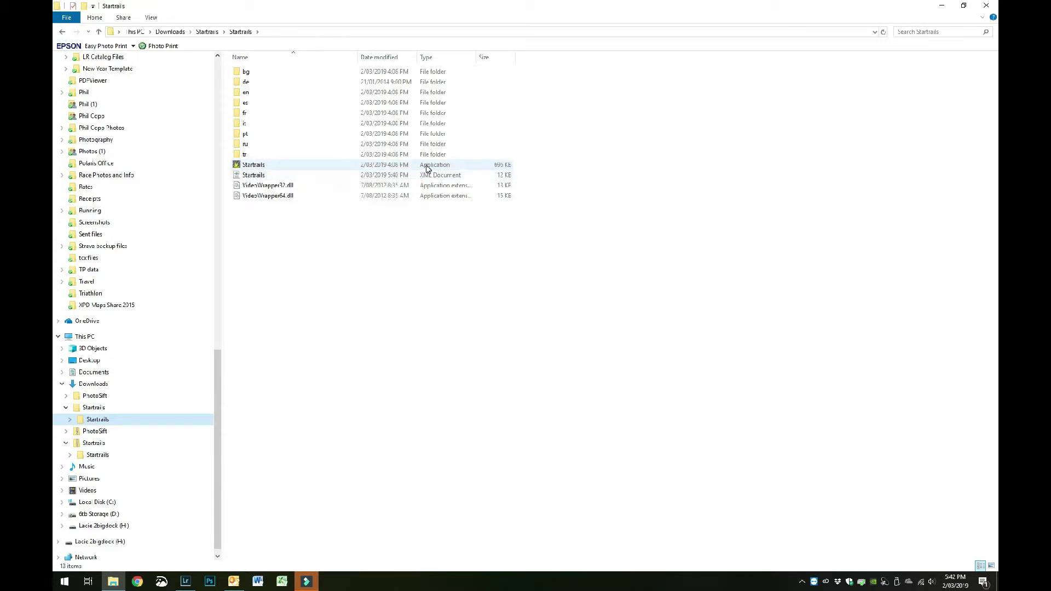
pyautogui.doubleClick(258, 166)
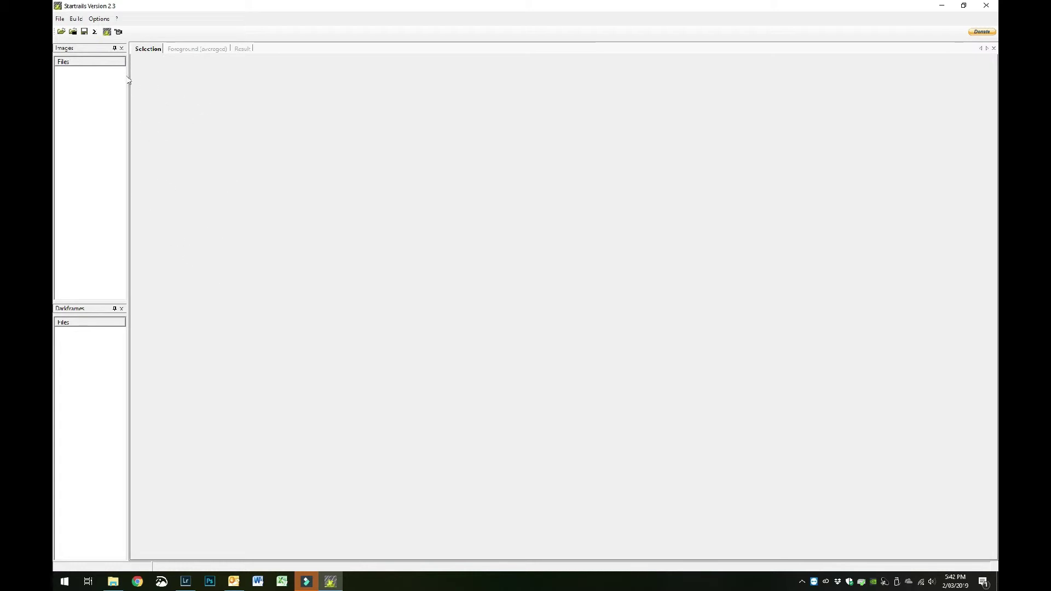
# Step: Load all ten exported JPG photos, 8906 to 8915, from the Exported folder into the image list
pyautogui.click(61, 32)
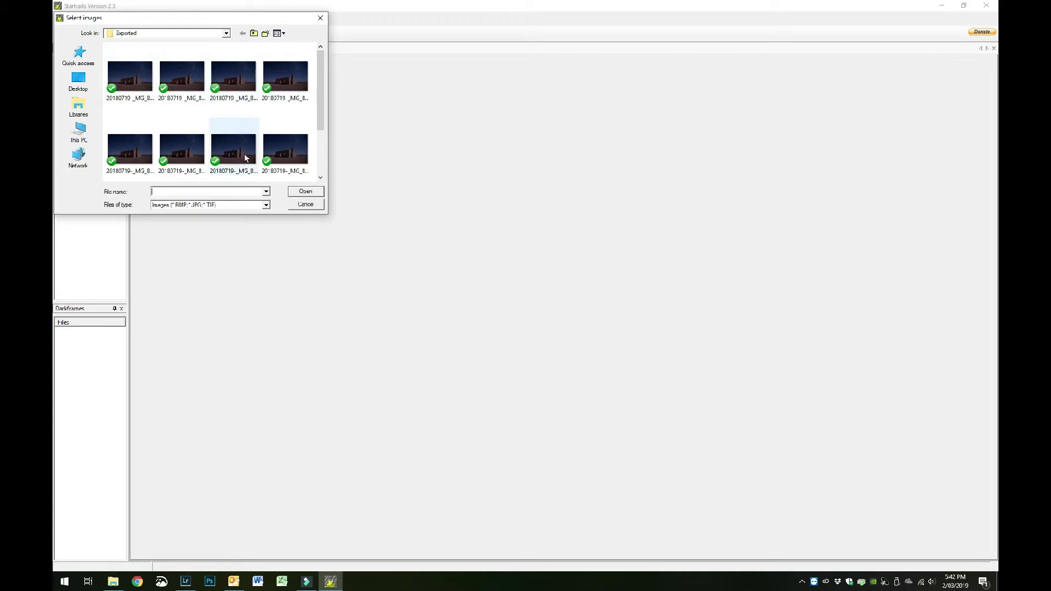
pyautogui.click(132, 82)
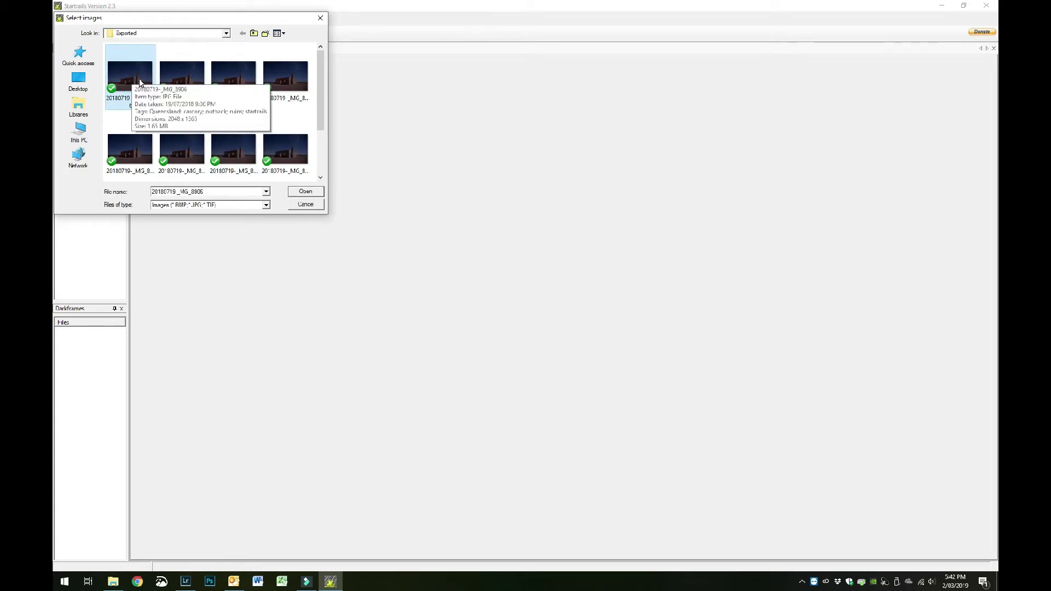
pyautogui.scroll(-2, 139, 77)
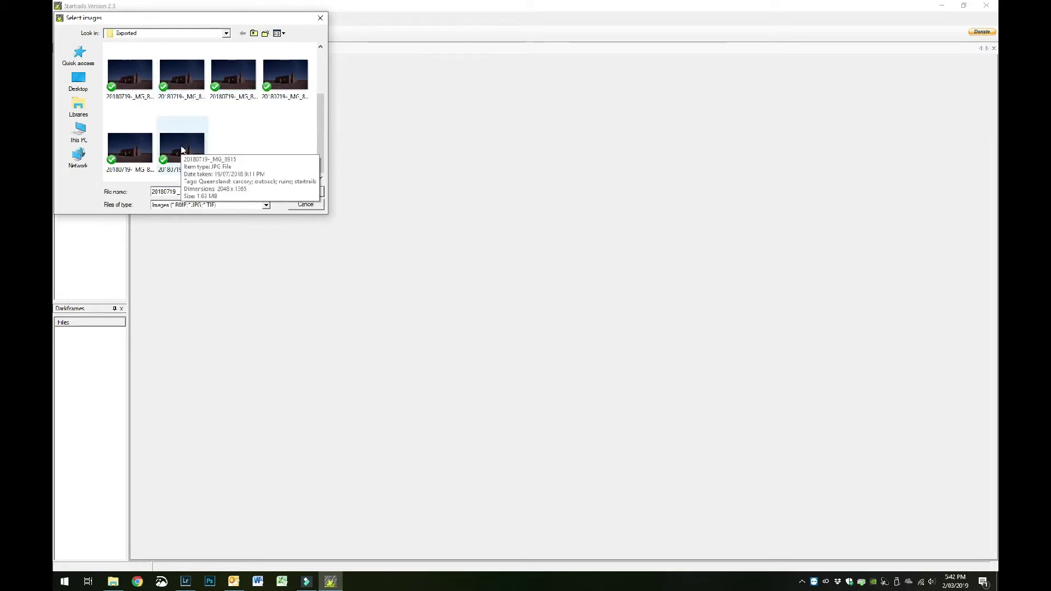
pyautogui.hotkey('ctrl', 'a')
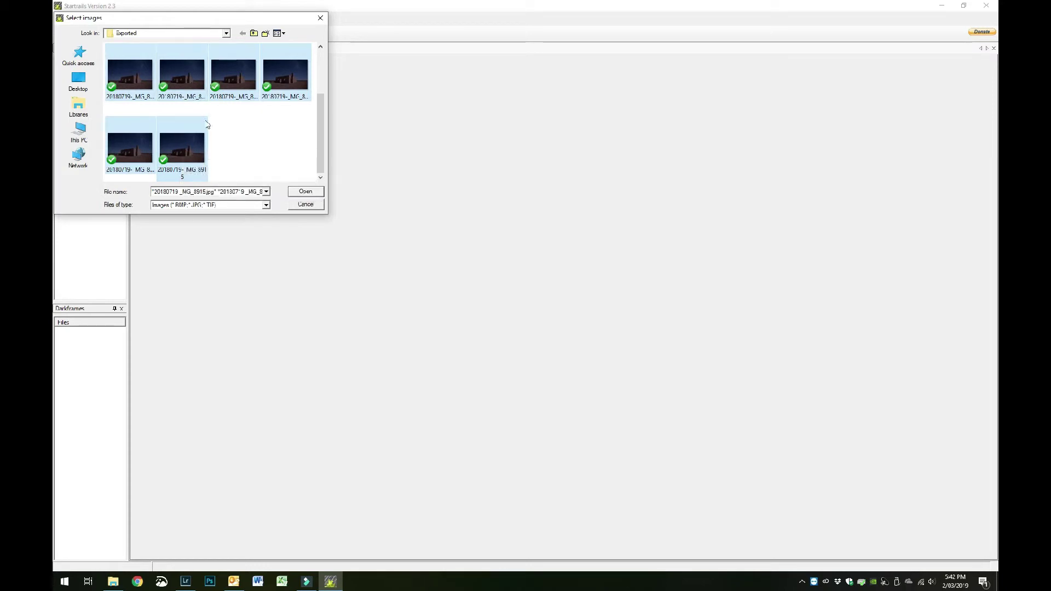
pyautogui.hotkey('ctrl', 'a')
pyautogui.scroll(-2, 207, 127)
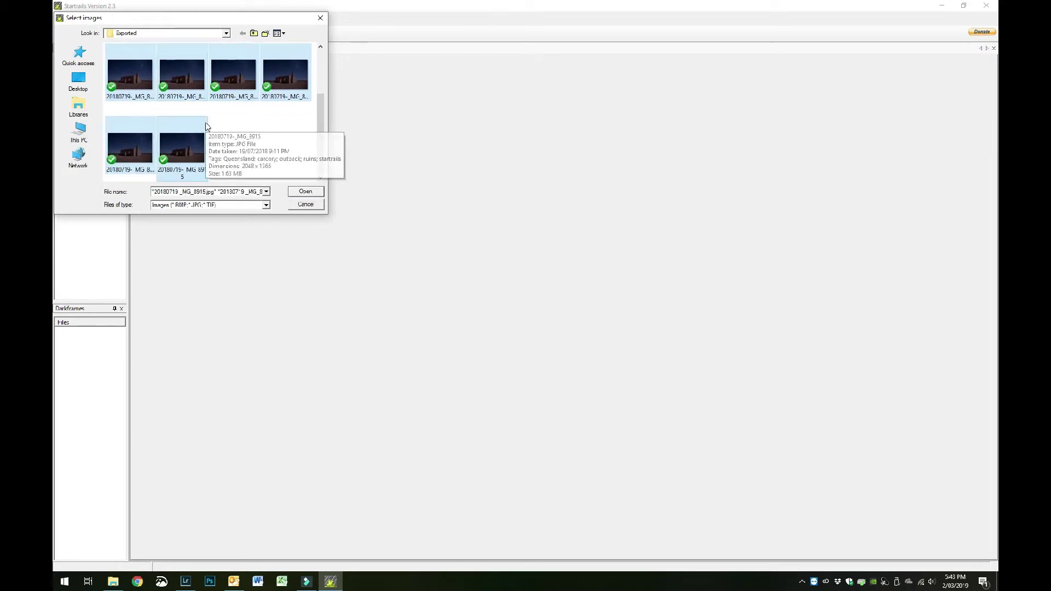
pyautogui.click(306, 192)
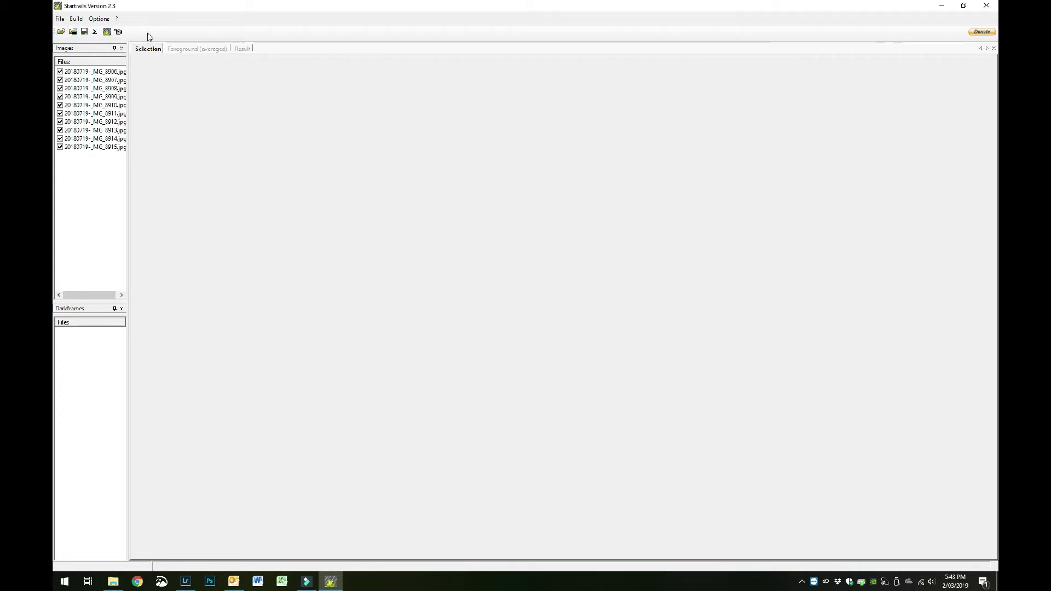
# Step: Build the star trail image from the loaded photos using the Lighter-Screen-Blend (LSB, without gaps) mode
pyautogui.click(107, 32)
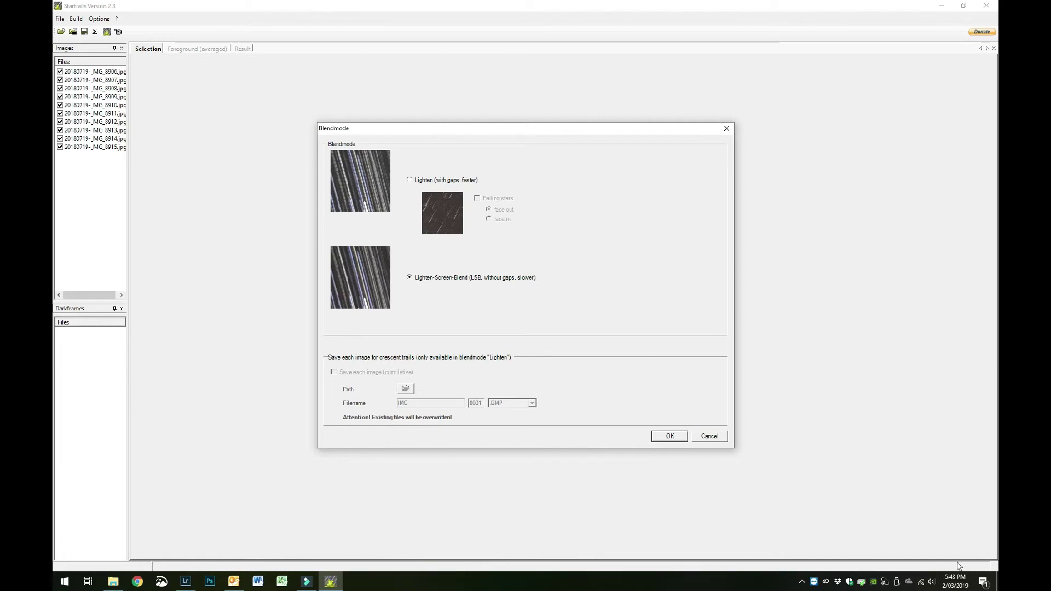
pyautogui.click(669, 437)
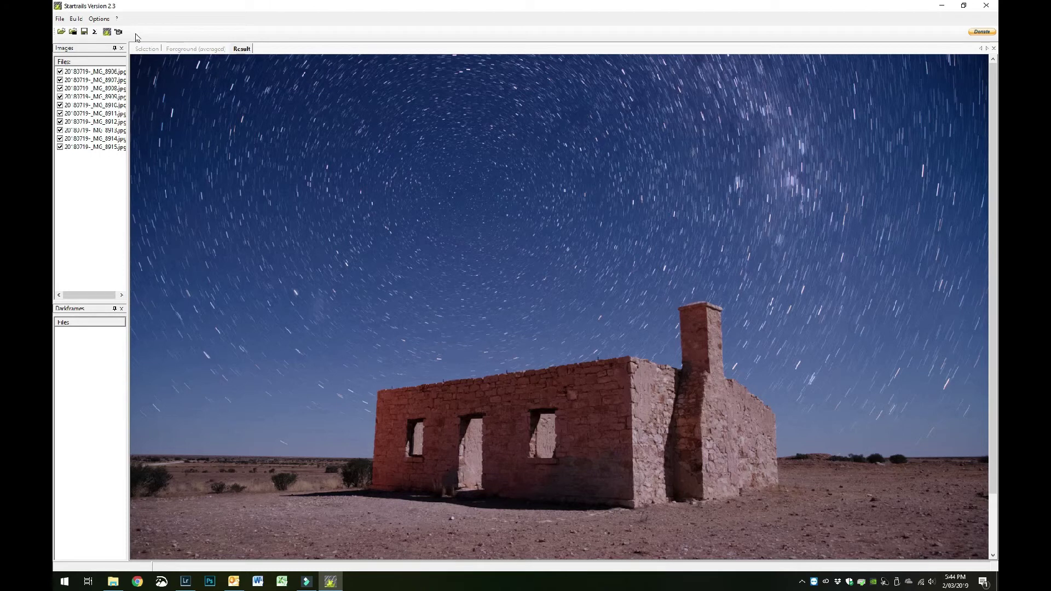
# Step: Save the star trail result in the Exported folder as a JPG named Startrails
pyautogui.click(84, 32)
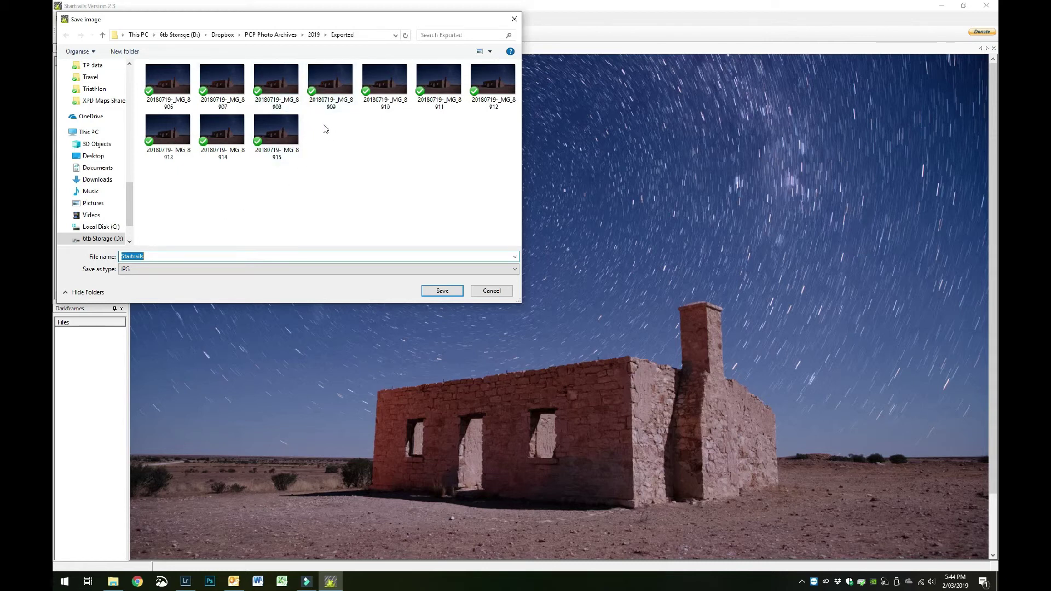
pyautogui.click(143, 270)
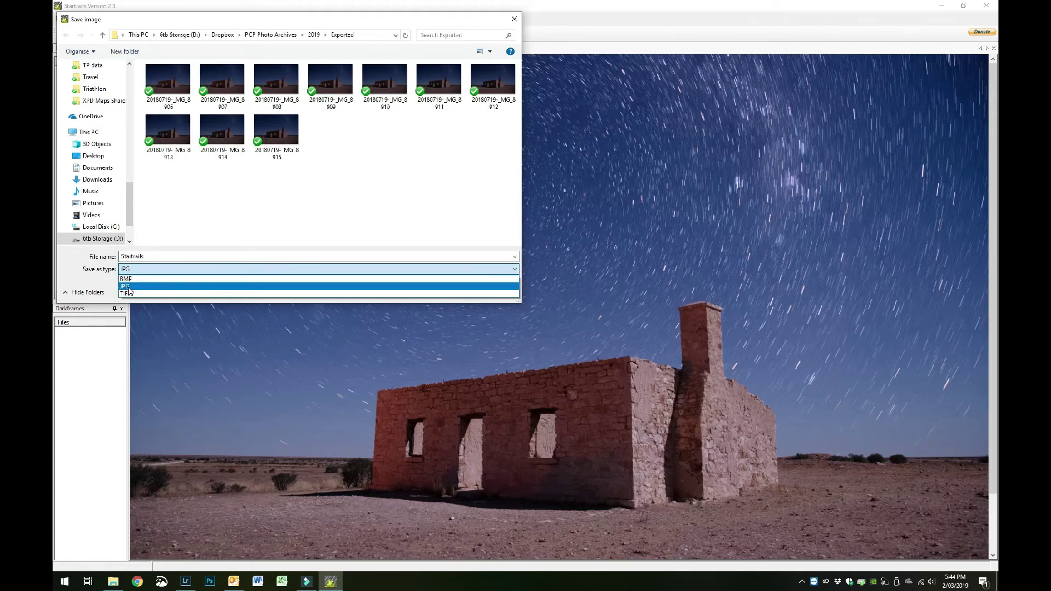
pyautogui.click(128, 286)
pyautogui.doubleClick(147, 256)
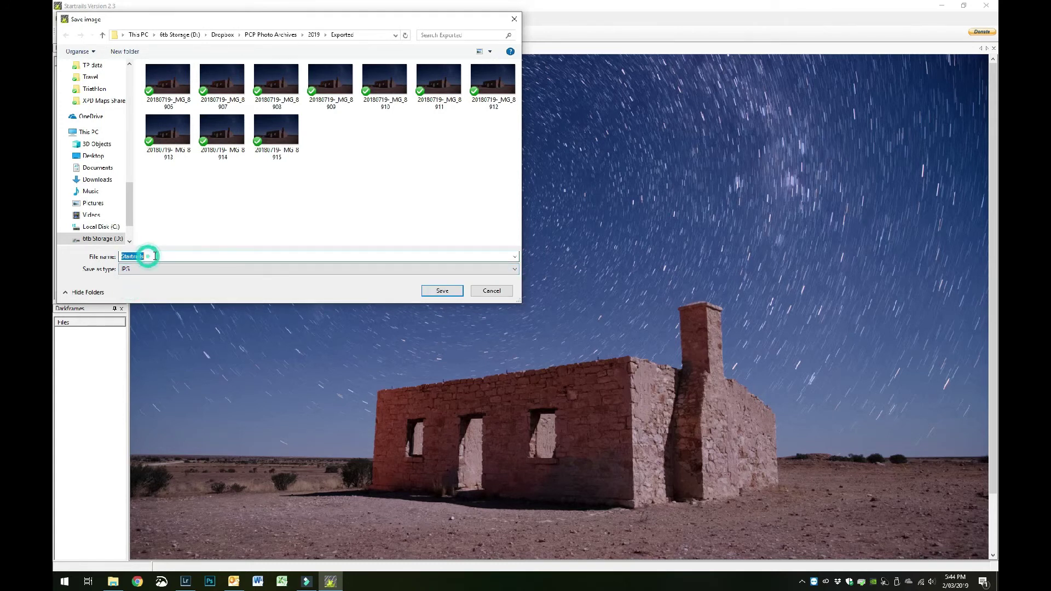
pyautogui.click(154, 257)
pyautogui.click(440, 292)
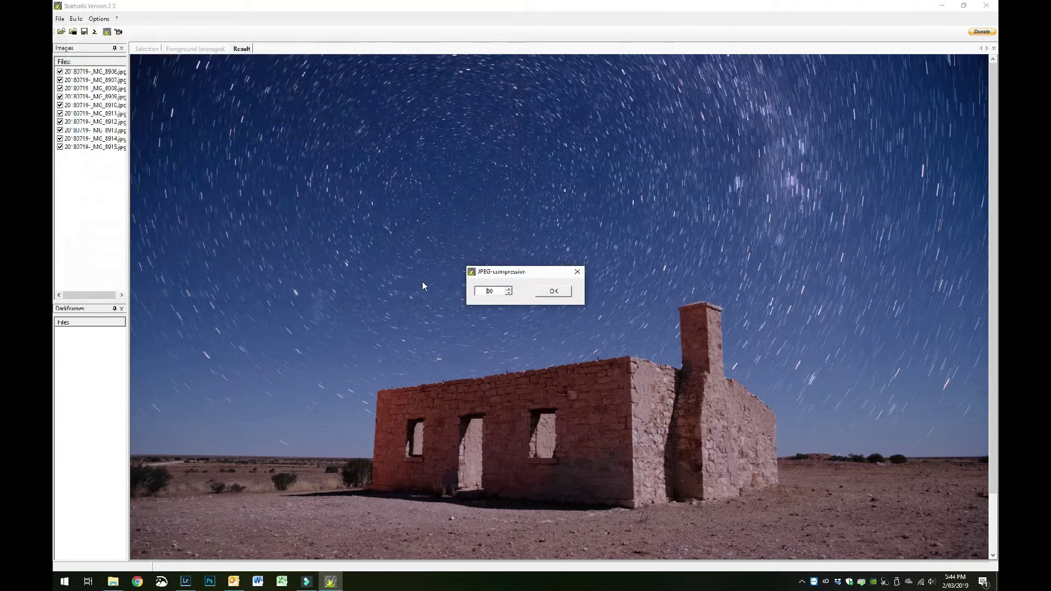
# Step: Adjust the JPEG compression value and accept it to complete the image export
pyautogui.click(509, 292)
pyautogui.click(508, 292)
pyautogui.click(509, 293)
pyautogui.click(508, 292)
pyautogui.click(509, 293)
pyautogui.click(509, 289)
pyautogui.click(508, 290)
pyautogui.click(509, 290)
pyautogui.click(554, 294)
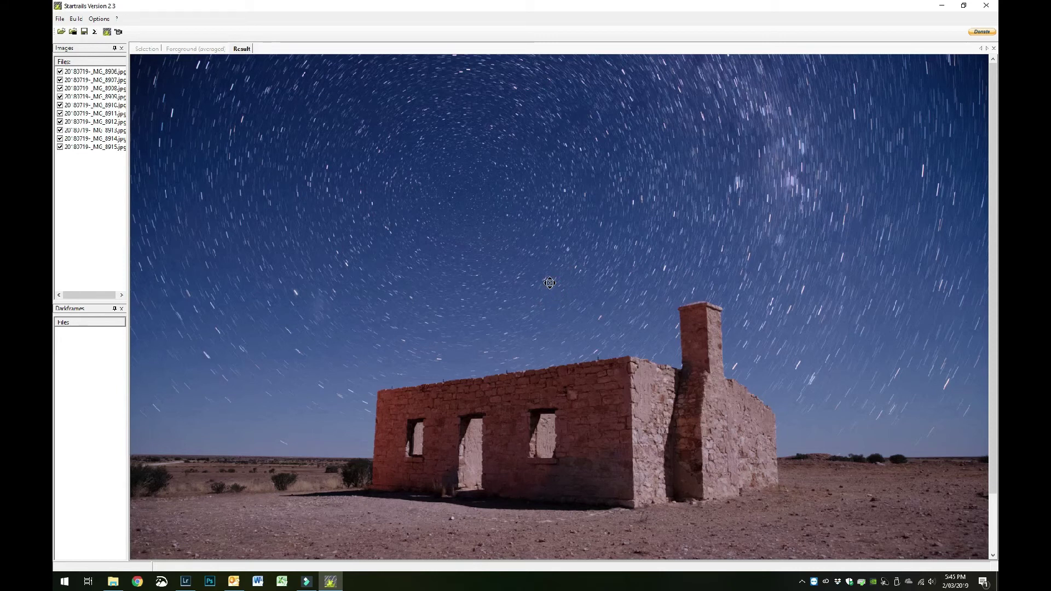
# Step: Switch to File Explorer, examine the Startrails image from the Exported folder at full view, and close the viewer
pyautogui.click(113, 584)
pyautogui.moveTo(218, 395); pyautogui.dragTo(216, 220)
pyautogui.click(100, 225)
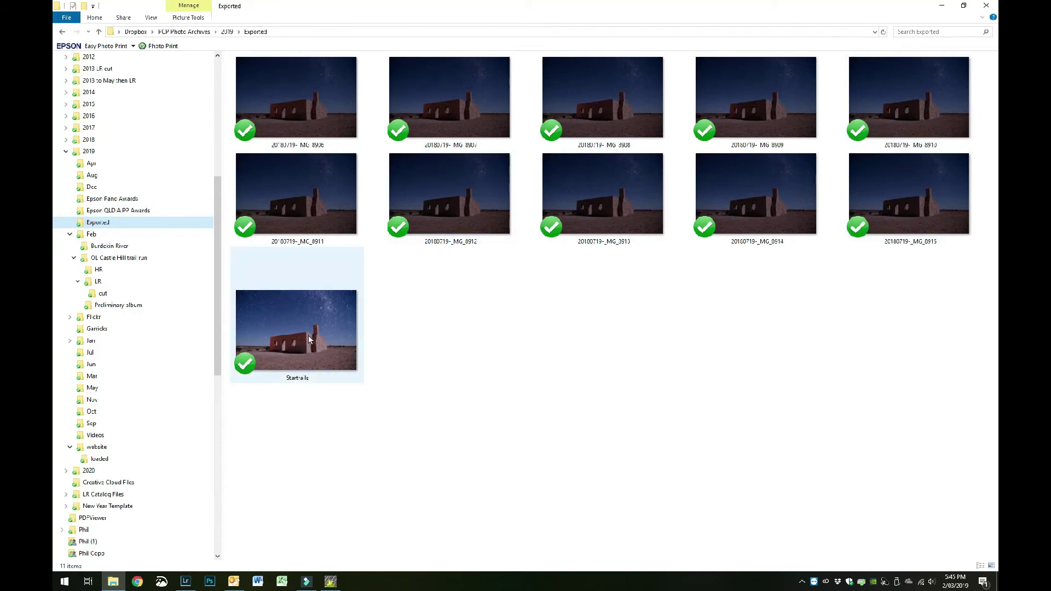
pyautogui.moveTo(306, 332)
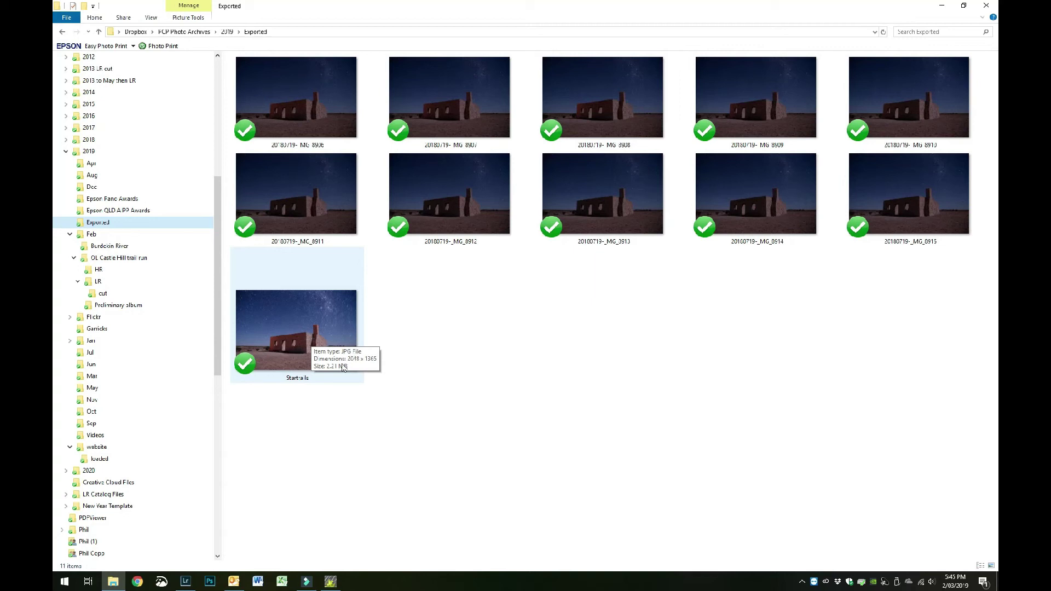
pyautogui.doubleClick(327, 327)
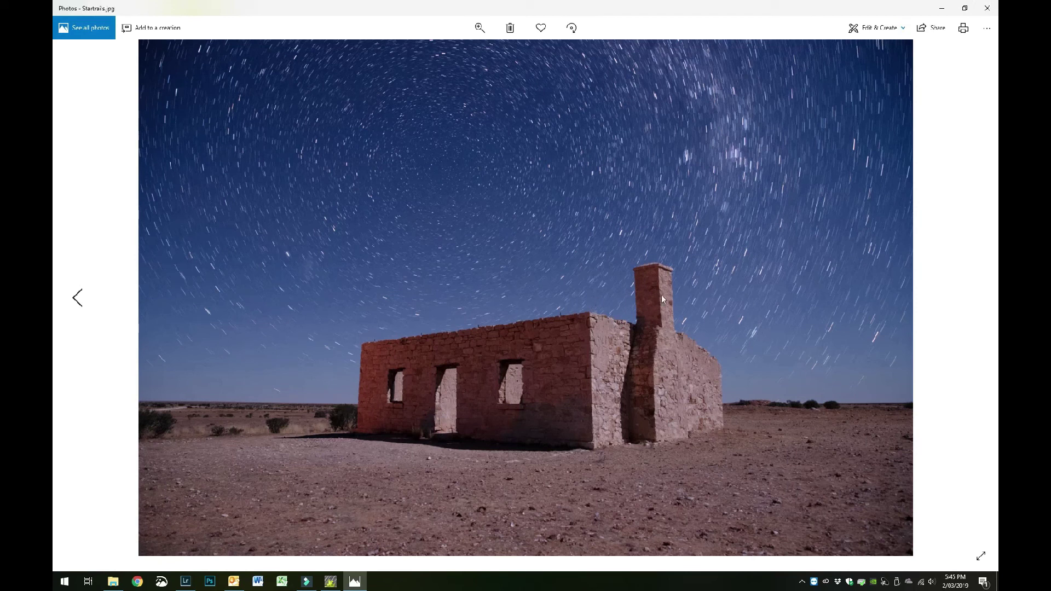
pyautogui.click(990, 10)
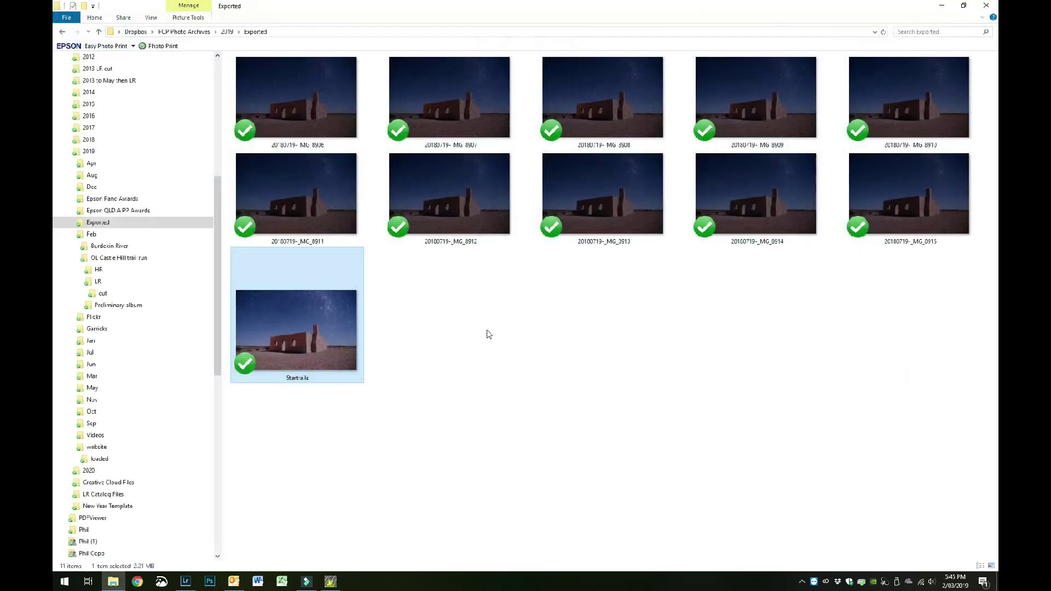